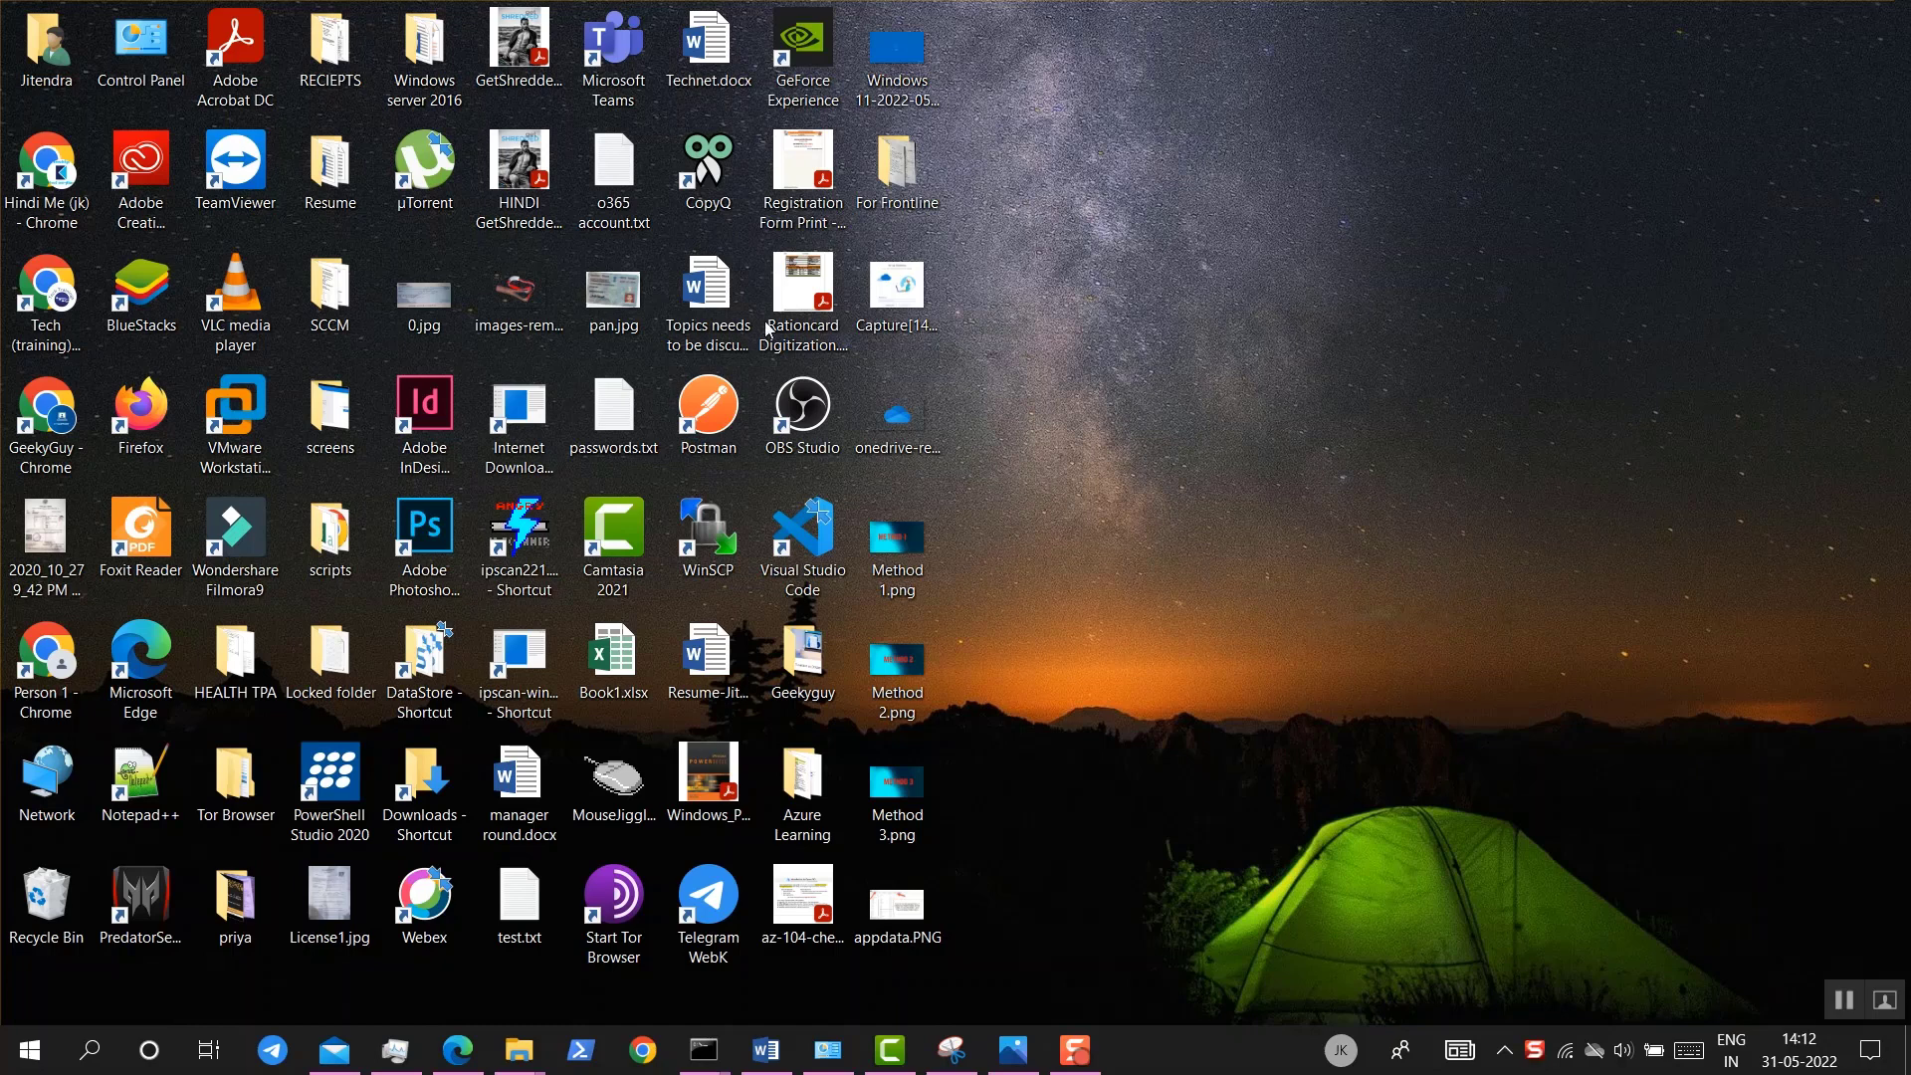
Step: Launch Google Chrome from its desktop shortcut
{"action": "double_click", "coordinate": [45, 426]}
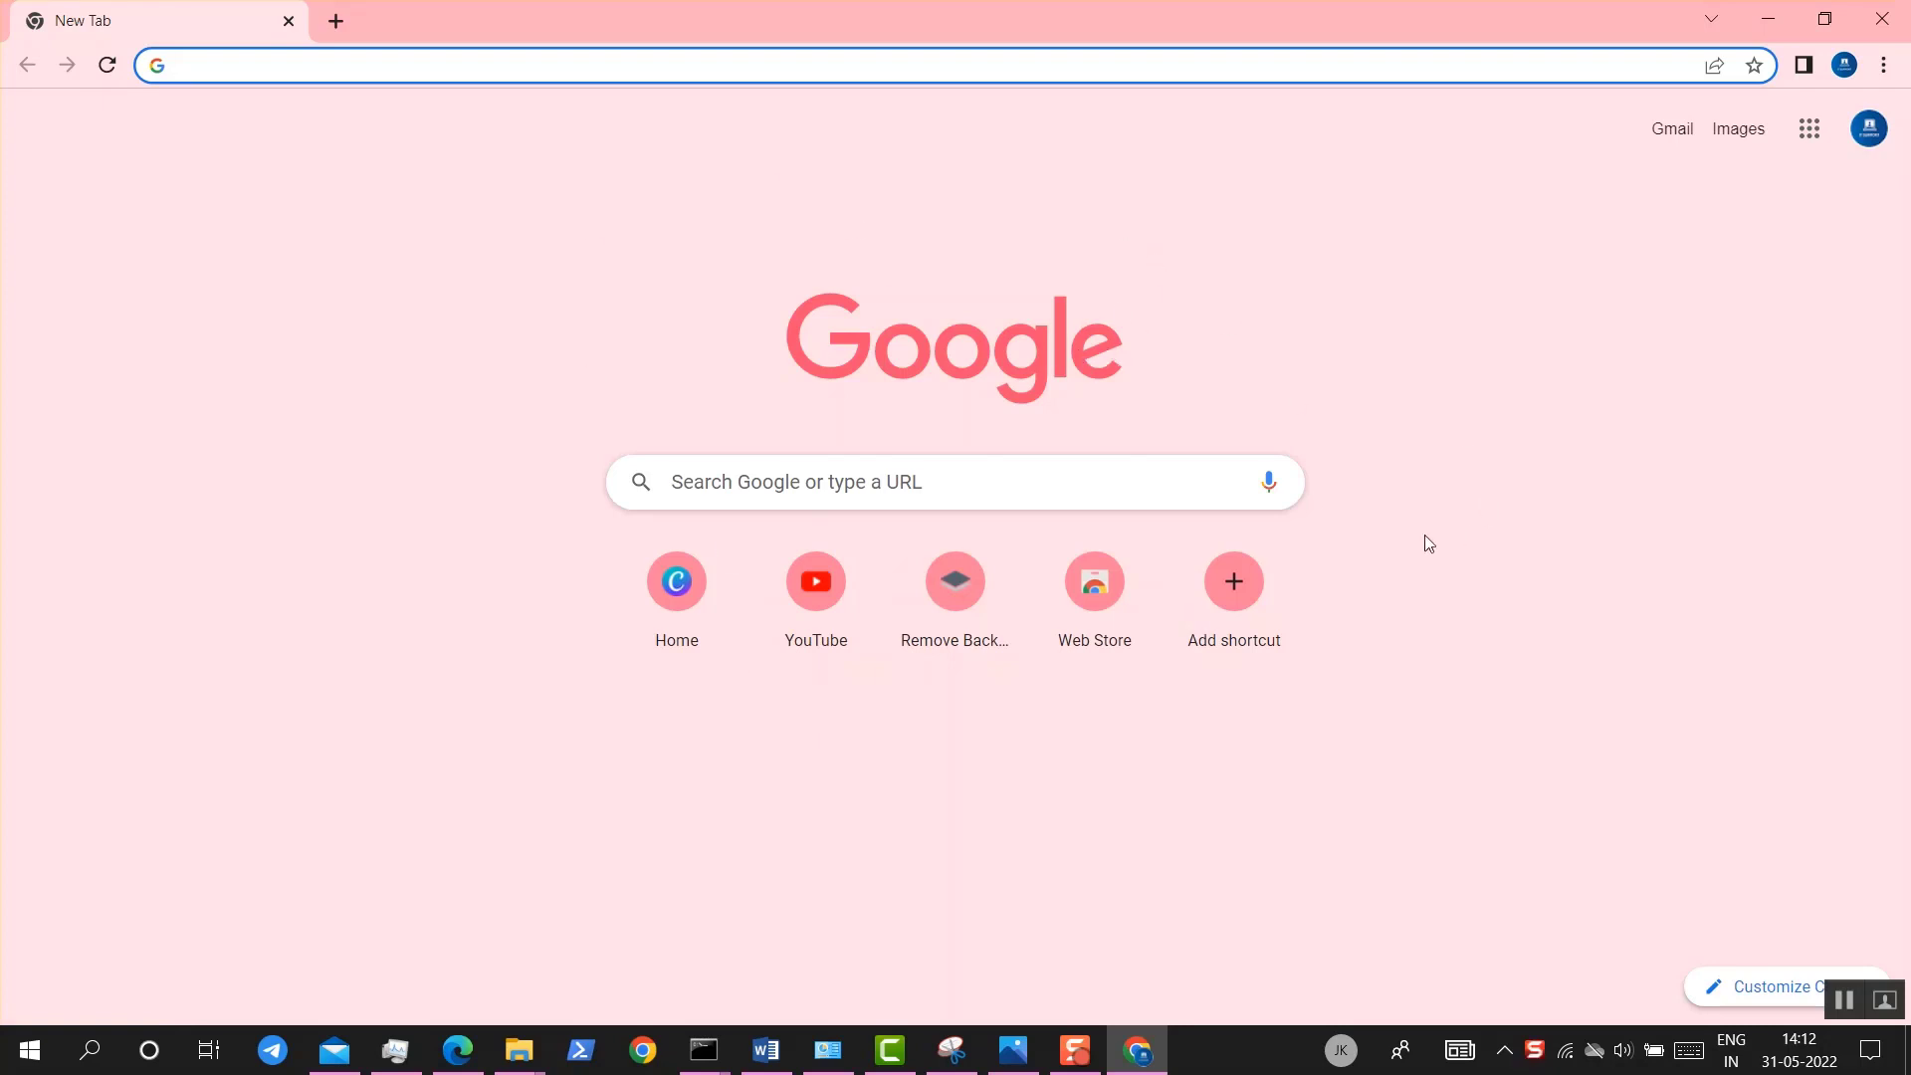
Step: Minimize Chrome and preview colorful.PNG in the image viewer, then hide it
{"action": "left_click", "coordinate": [1768, 18]}
{"action": "left_click", "coordinate": [1014, 1050]}
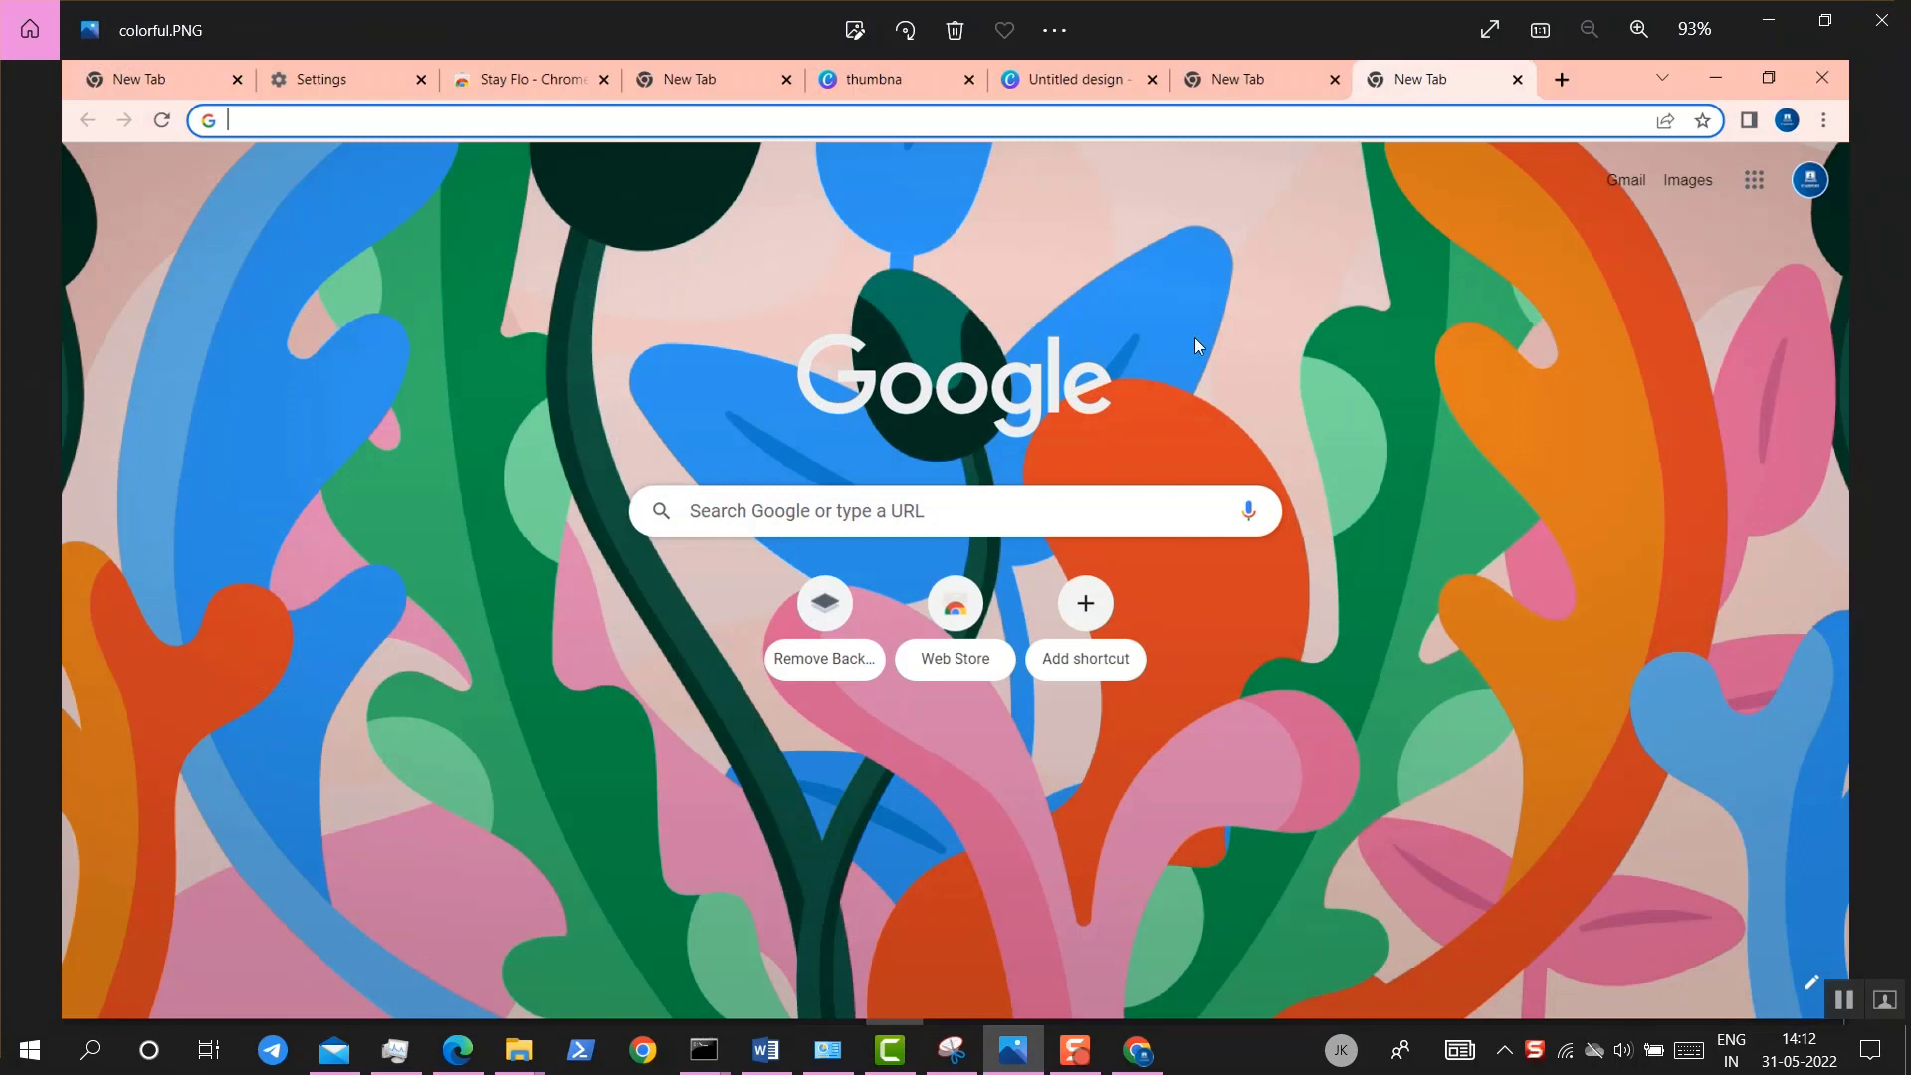
{"action": "left_click", "coordinate": [1770, 22]}
Step: Refresh the Windows desktop from its right-click menu
{"action": "right_click", "coordinate": [1136, 478]}
{"action": "left_click", "coordinate": [1195, 547]}
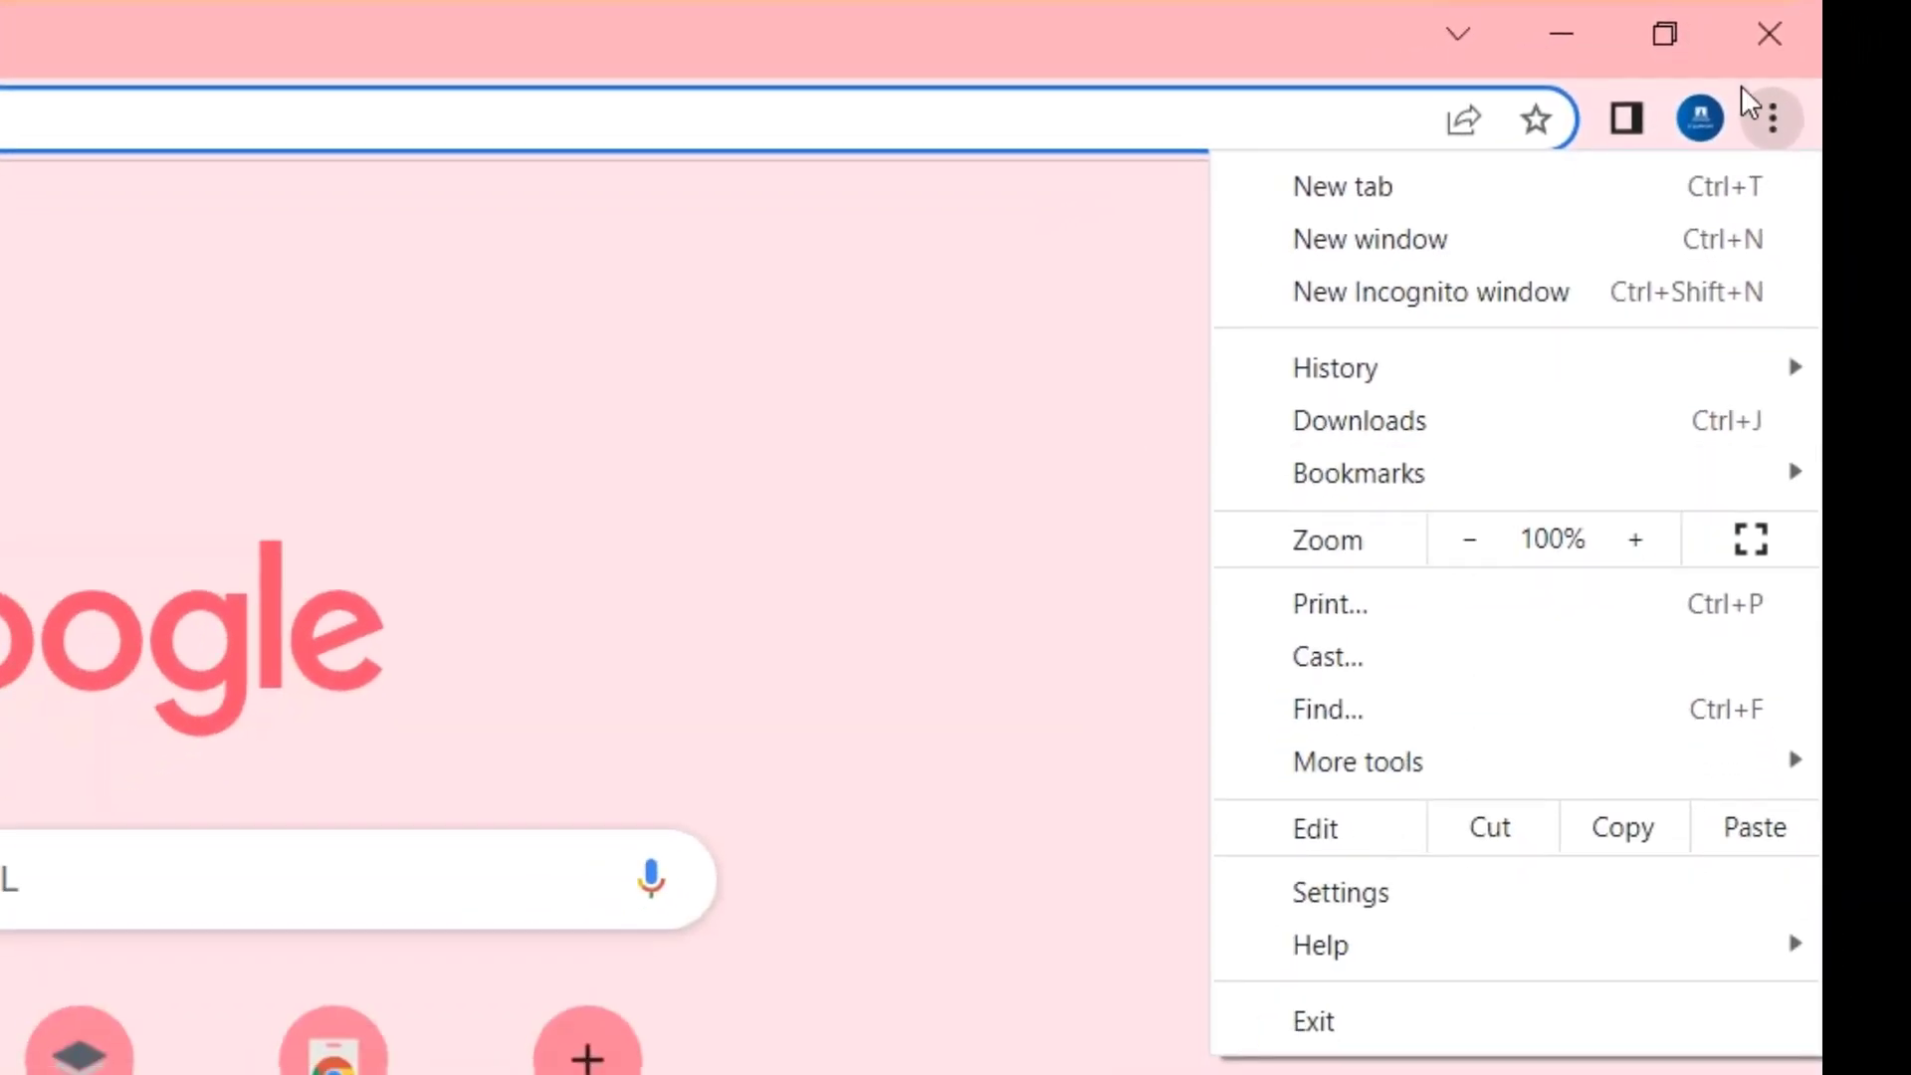
Step: Dismiss Chrome's open main menu
{"action": "left_click", "coordinate": [1773, 118]}
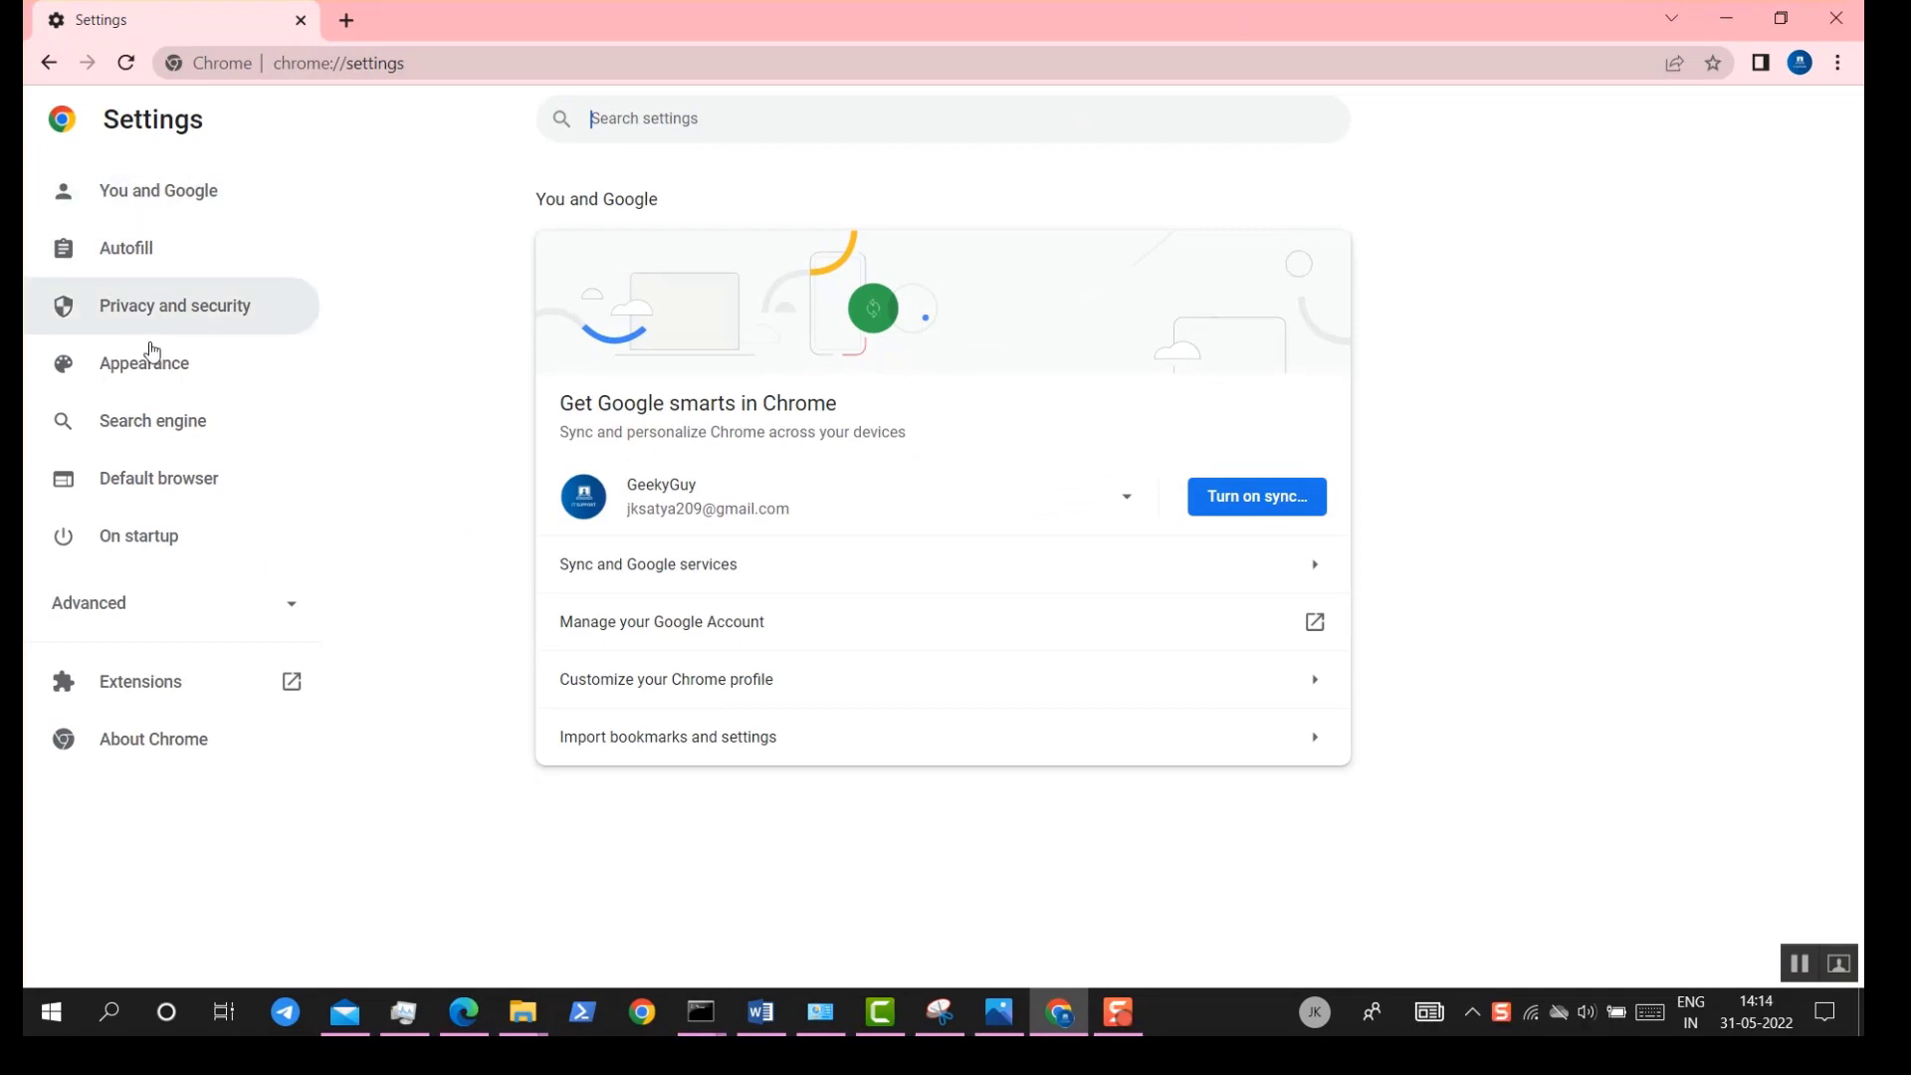
Step: Reset the Chrome Colors theme to default under Settings > Appearance
{"action": "left_click", "coordinate": [146, 362]}
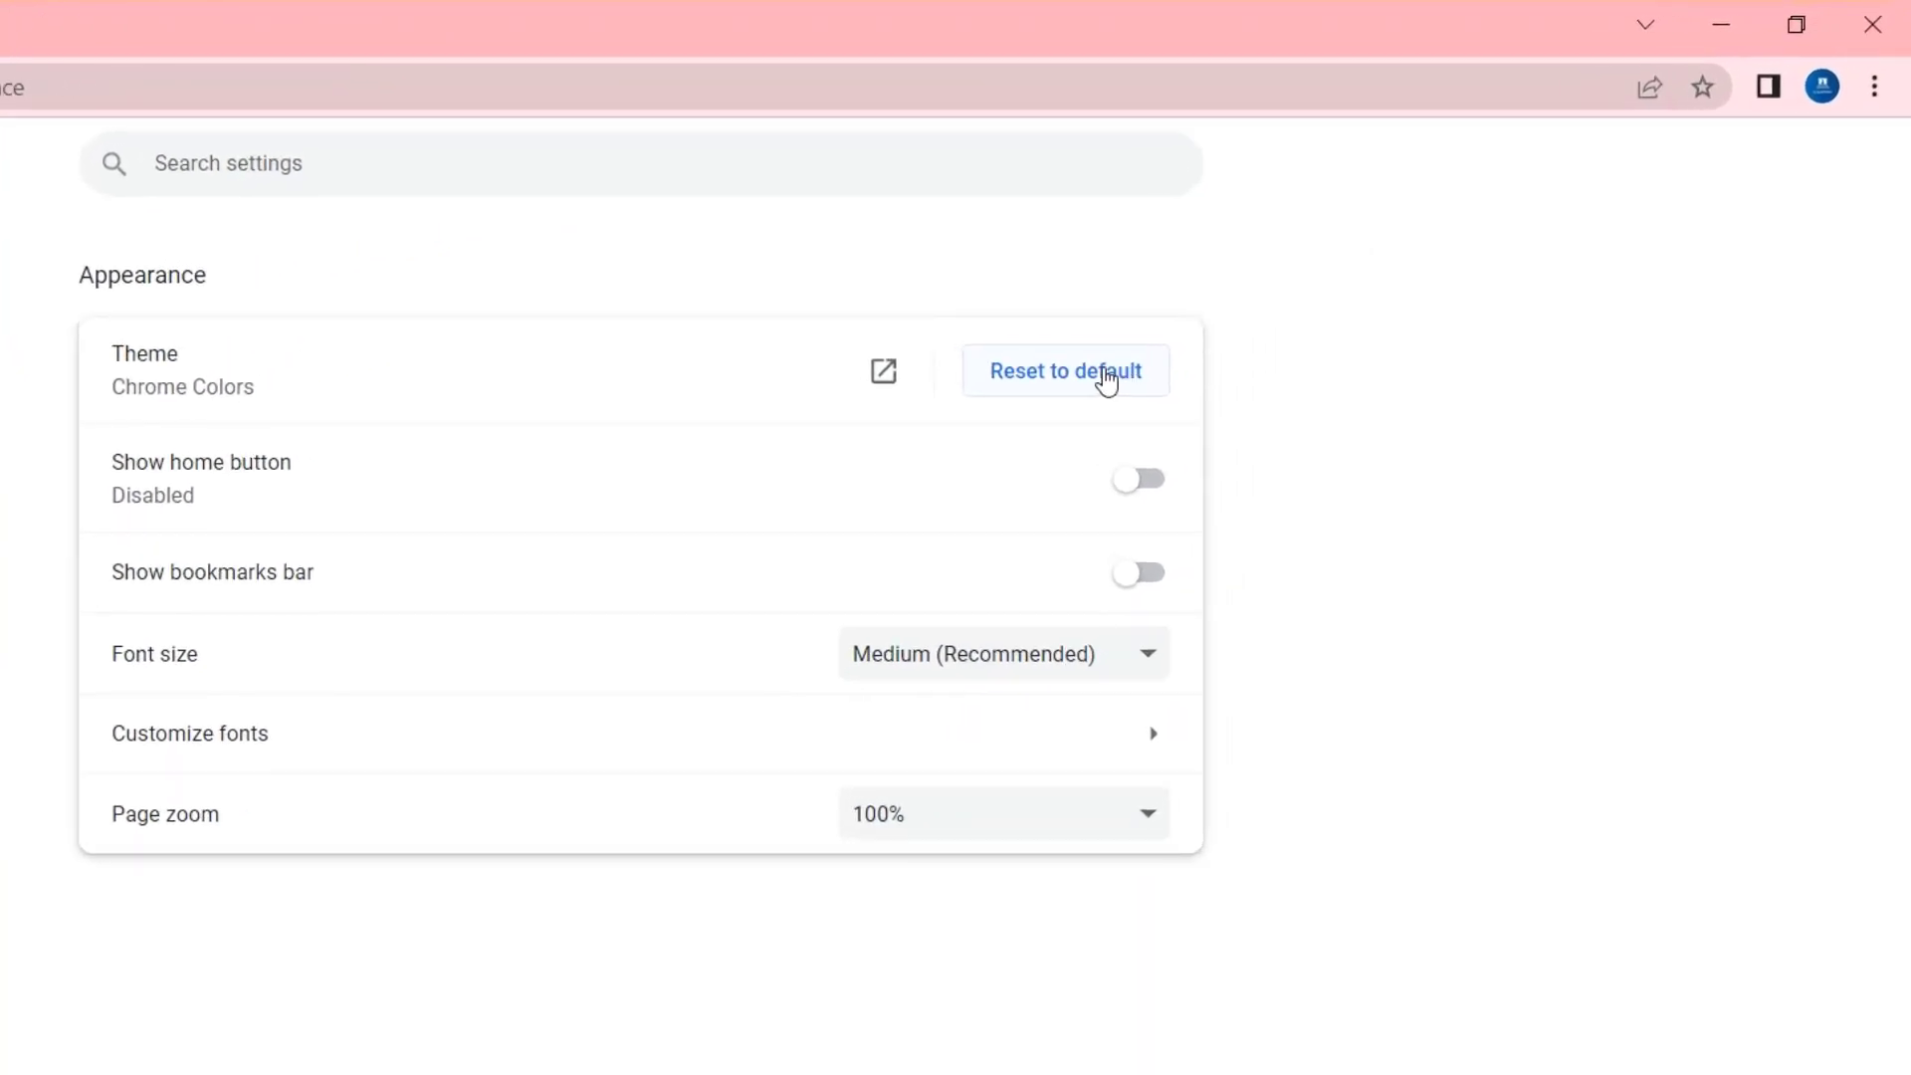
{"action": "left_click", "coordinate": [1102, 380]}
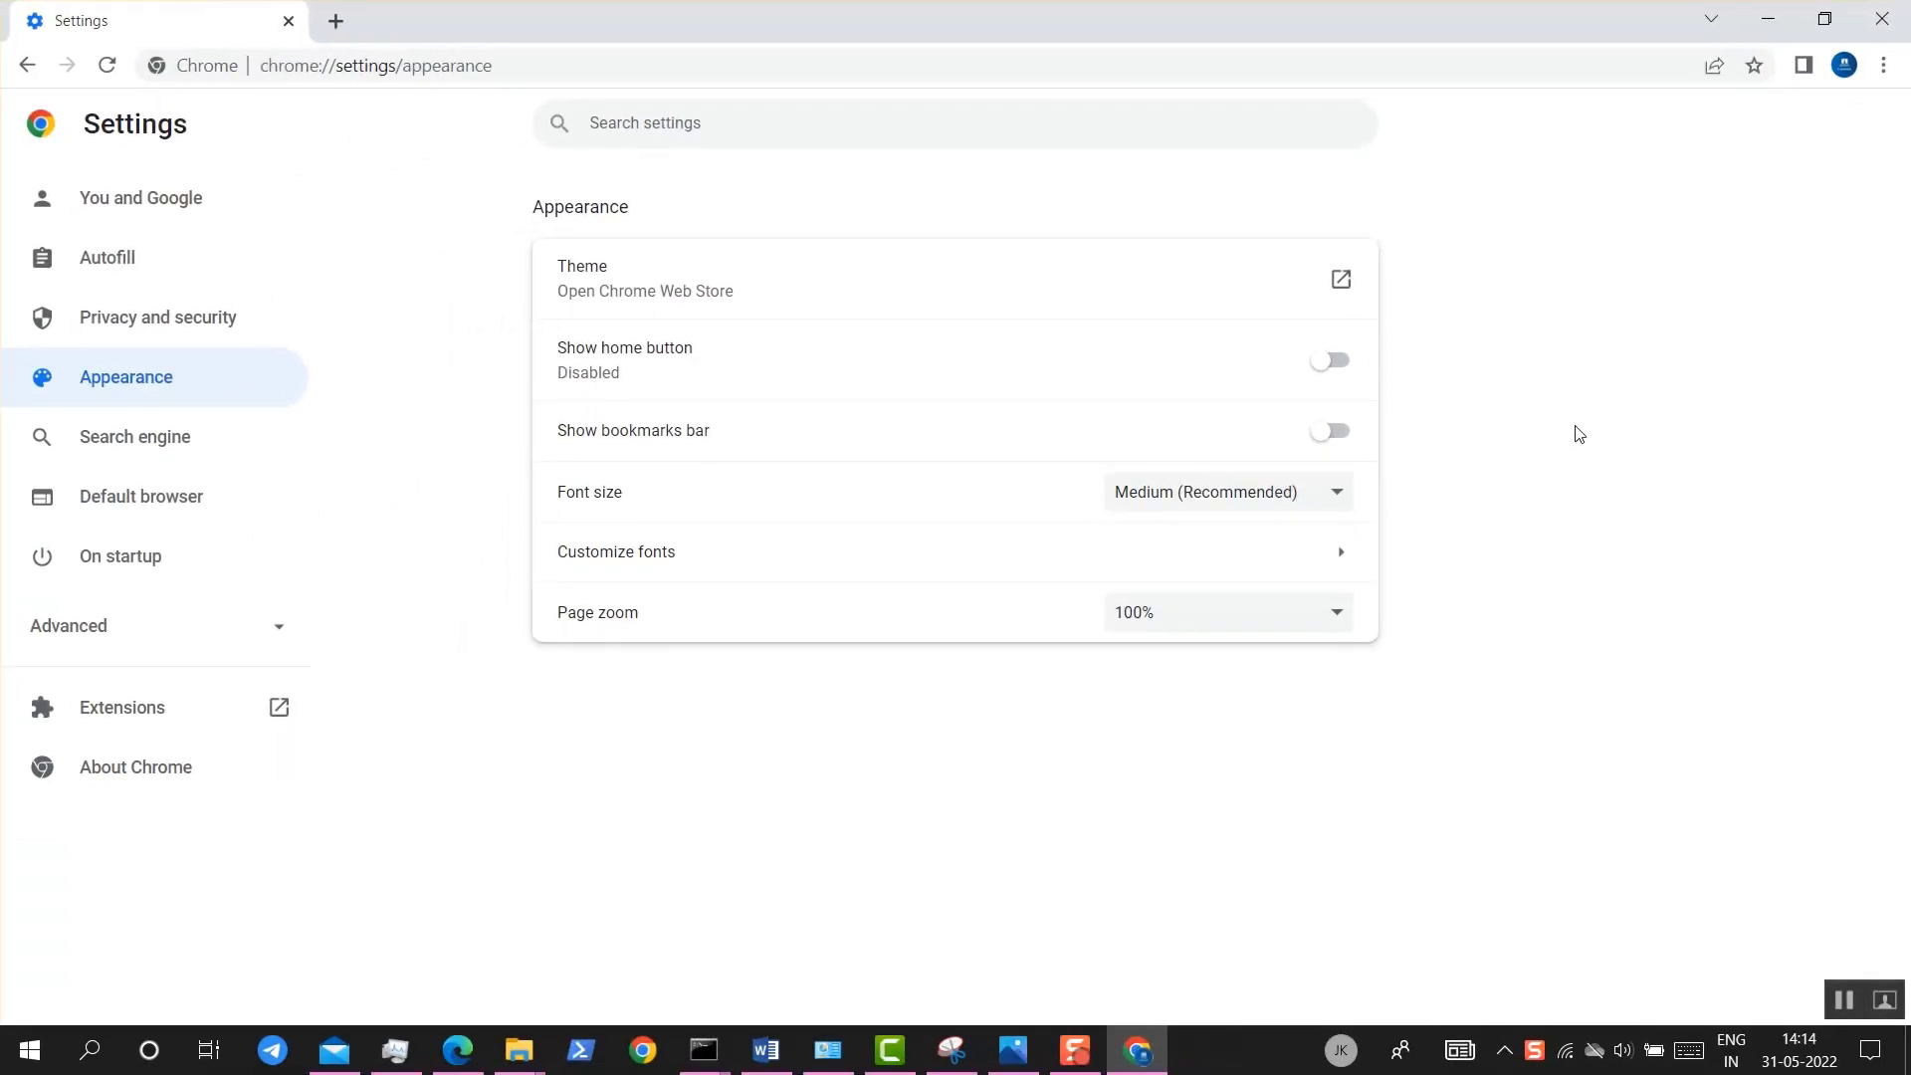